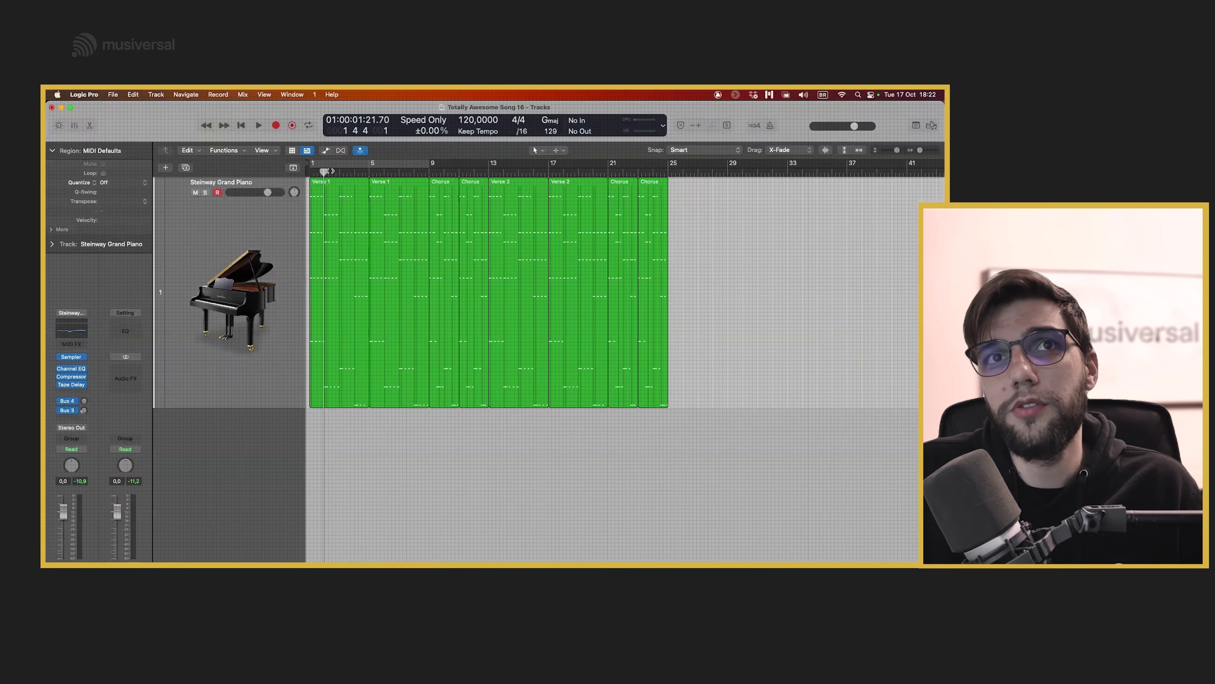
Play the song from bar 1, then marquee-select just the two Verse 1 regions.
drag(328, 171, 284, 178)
key(space)
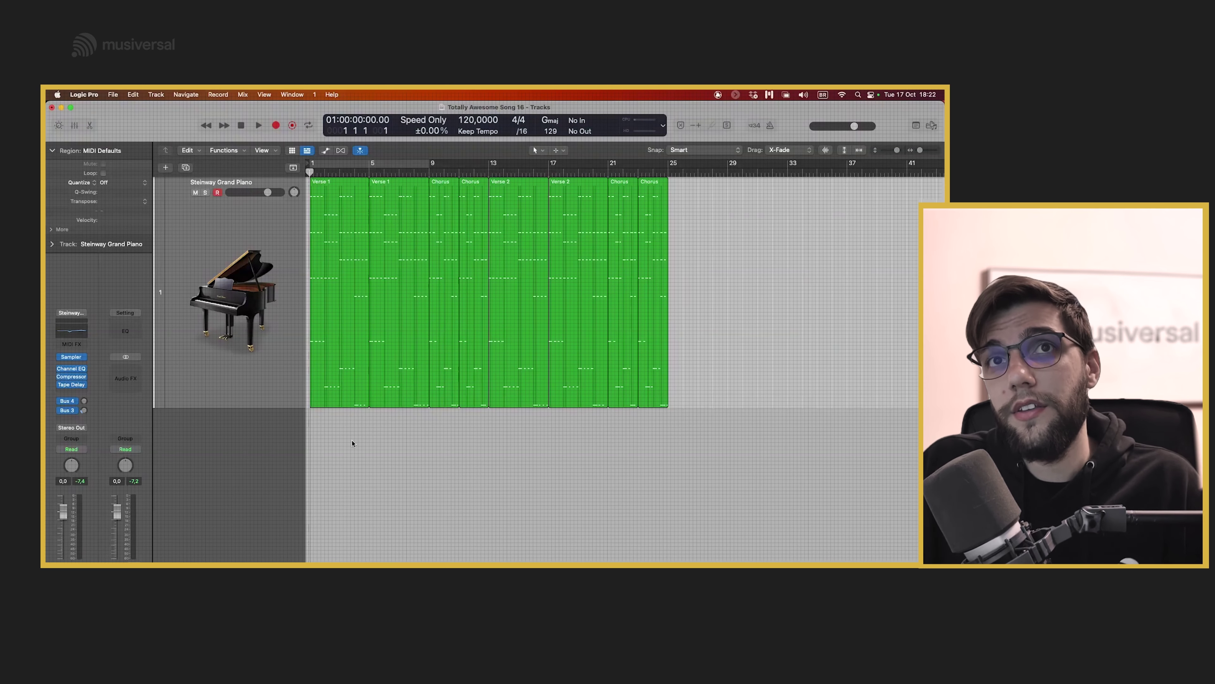
drag(351, 445, 444, 226)
drag(353, 354, 404, 440)
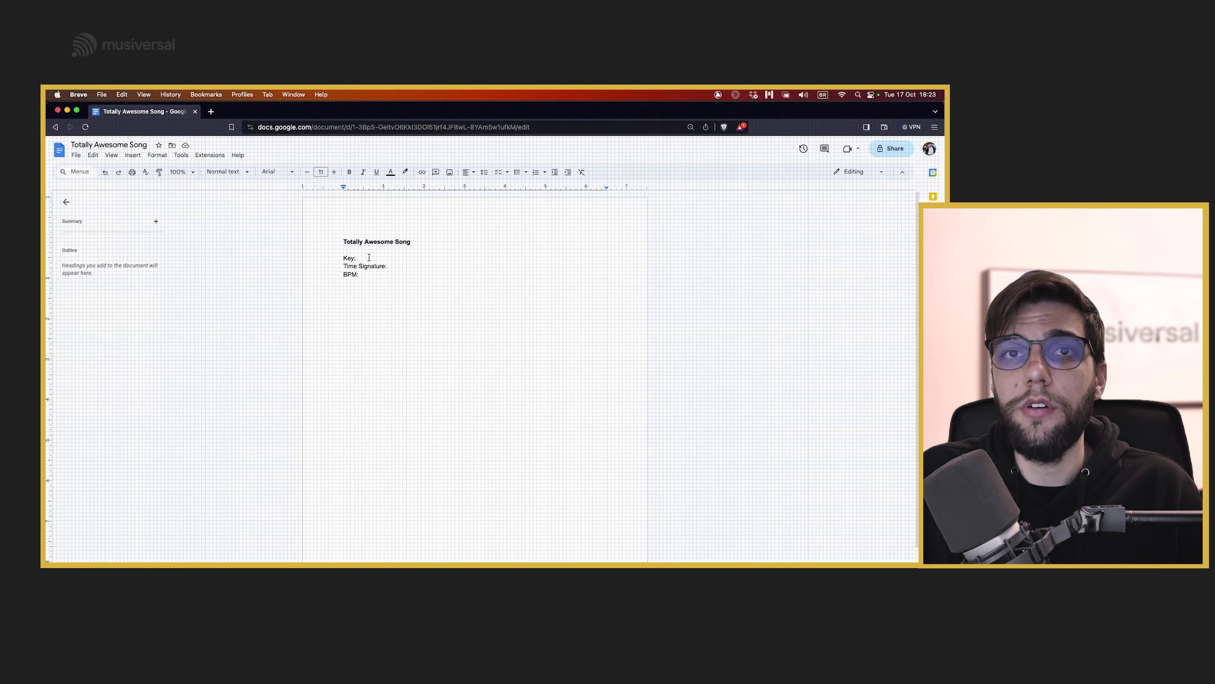
Enter Key G, Time Signature 4/4, BPM 120, then the bold 'Verse 1 - 8 bars' heading.
key(super+Tab)
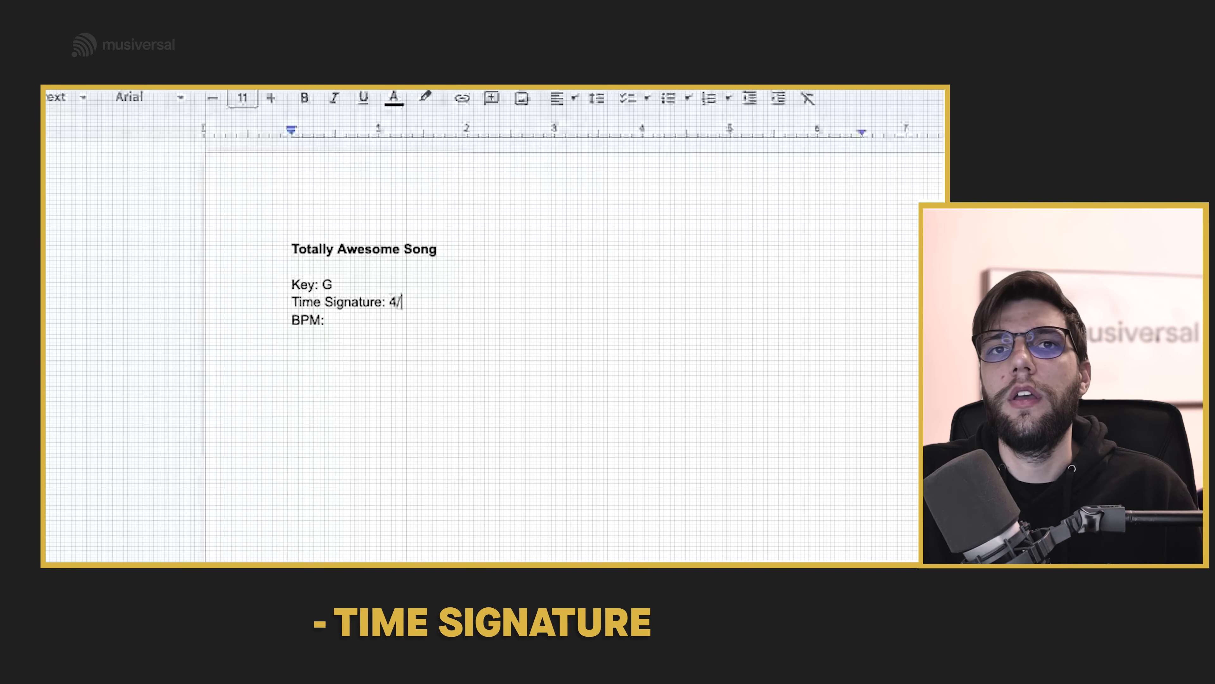
text(4/4)
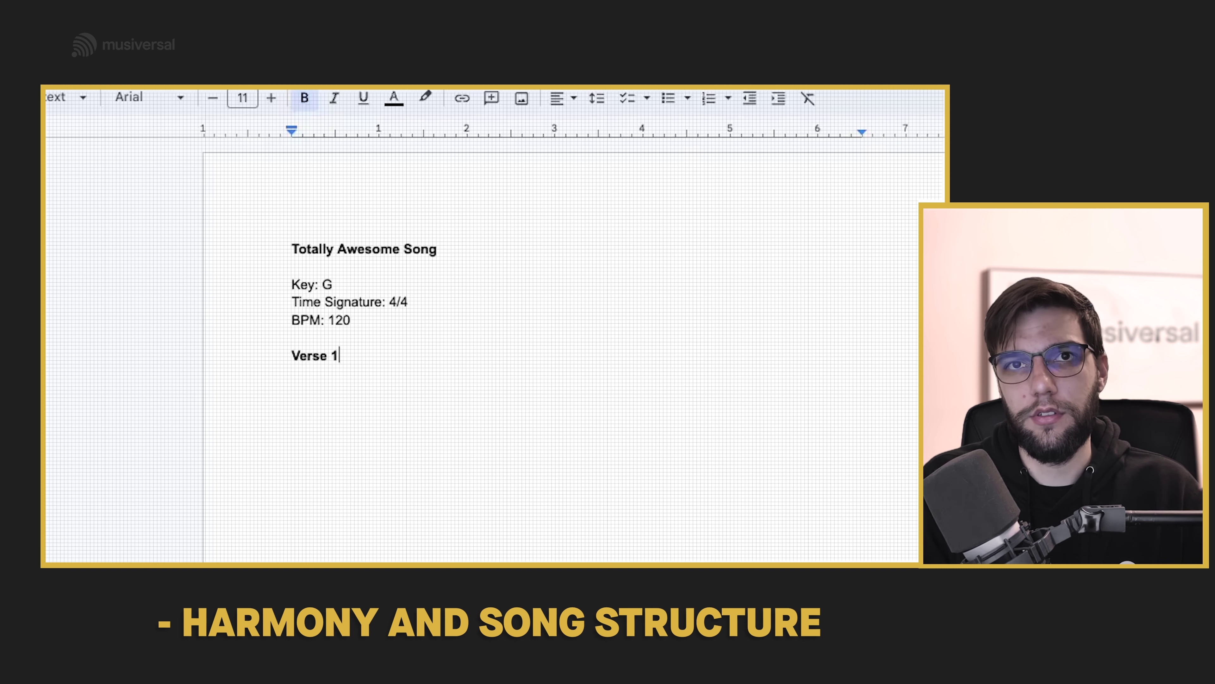
text(- 8 bars)
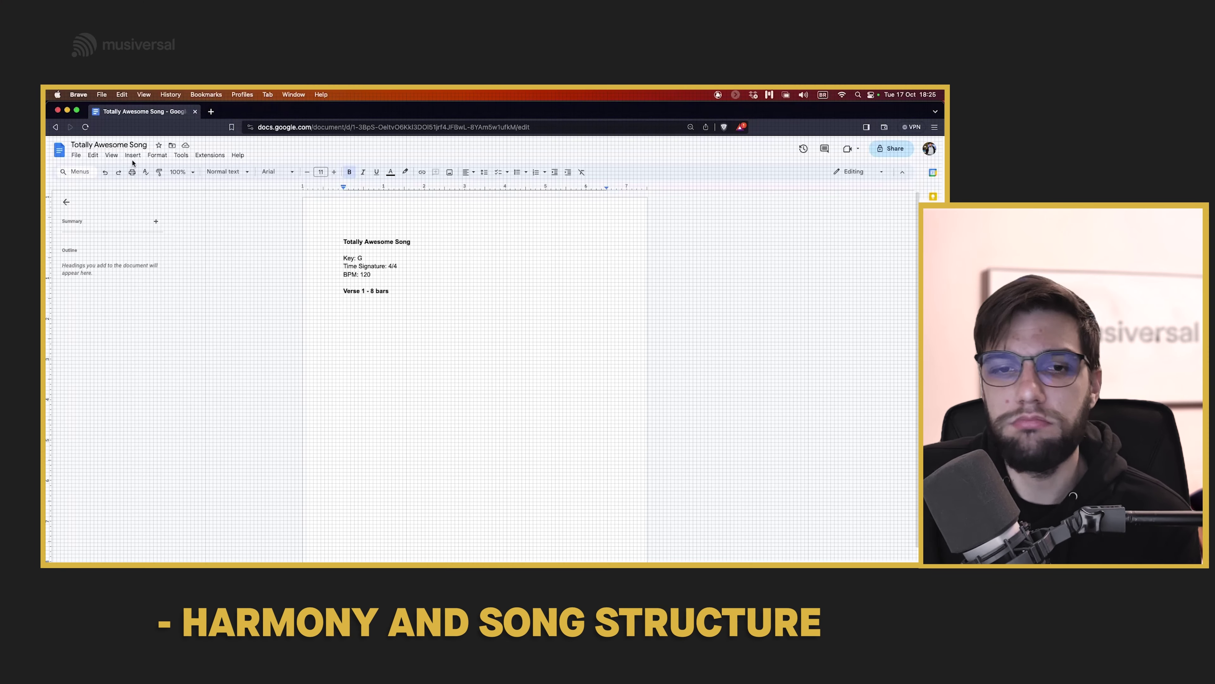
Insert a 4 x 1 table beneath the Verse 1 heading.
click(133, 155)
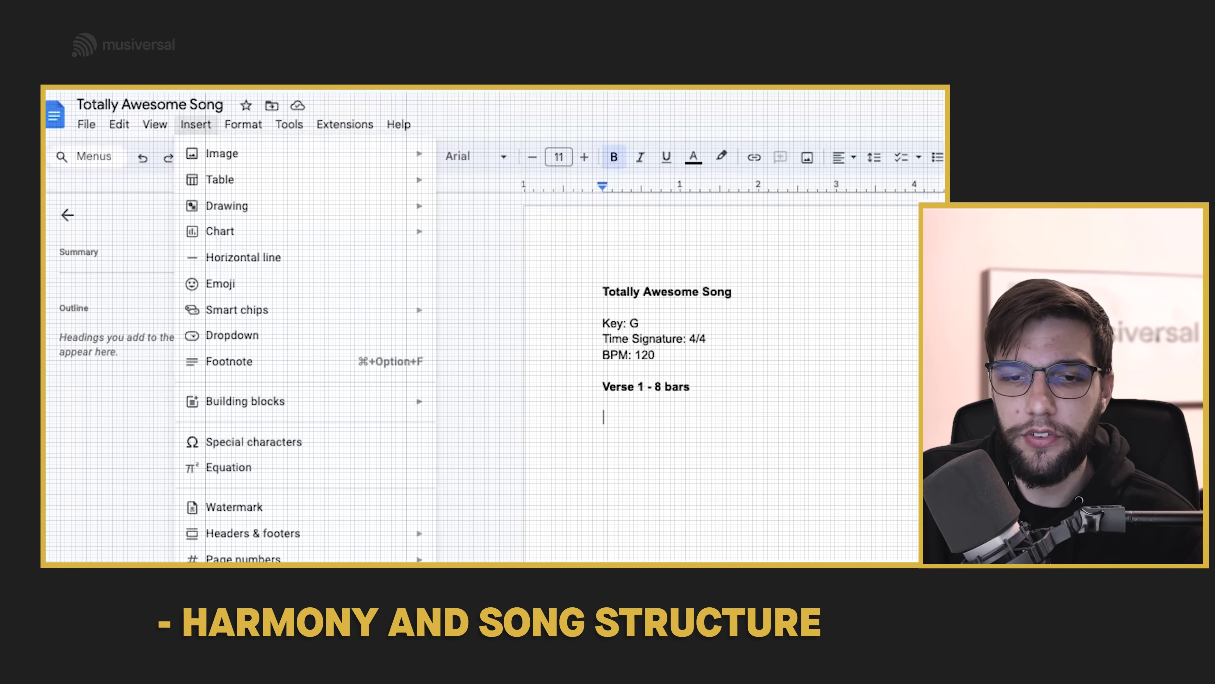
mouse_move(335, 179)
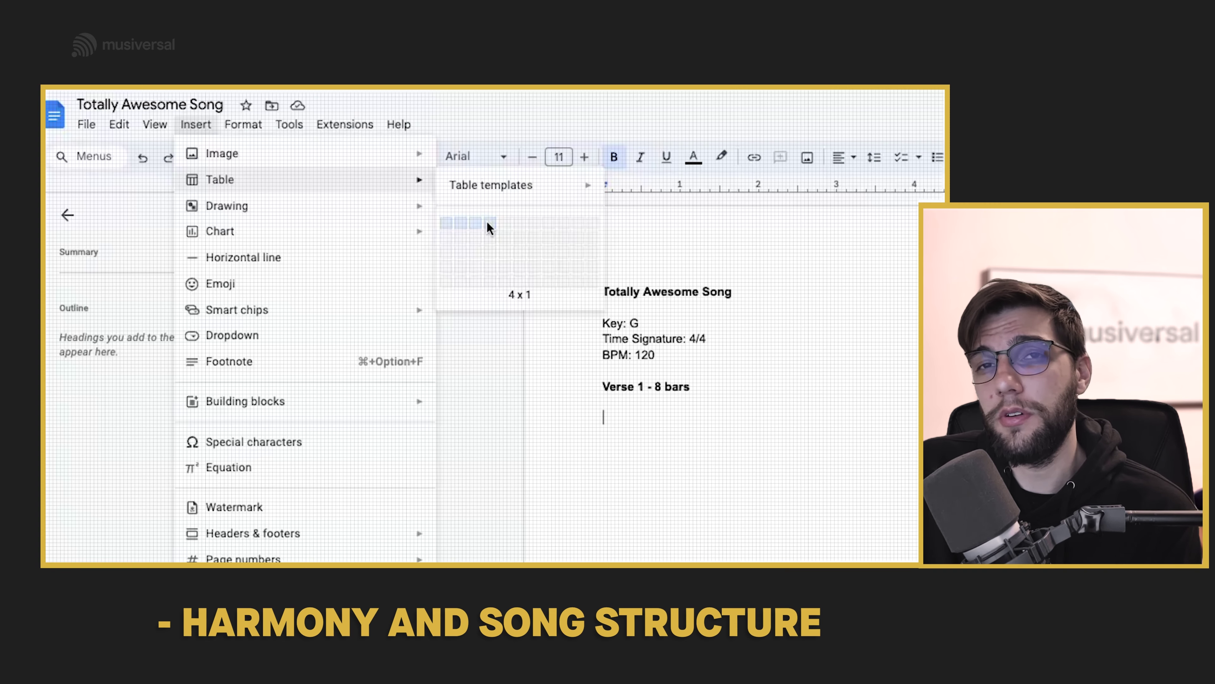
click(487, 221)
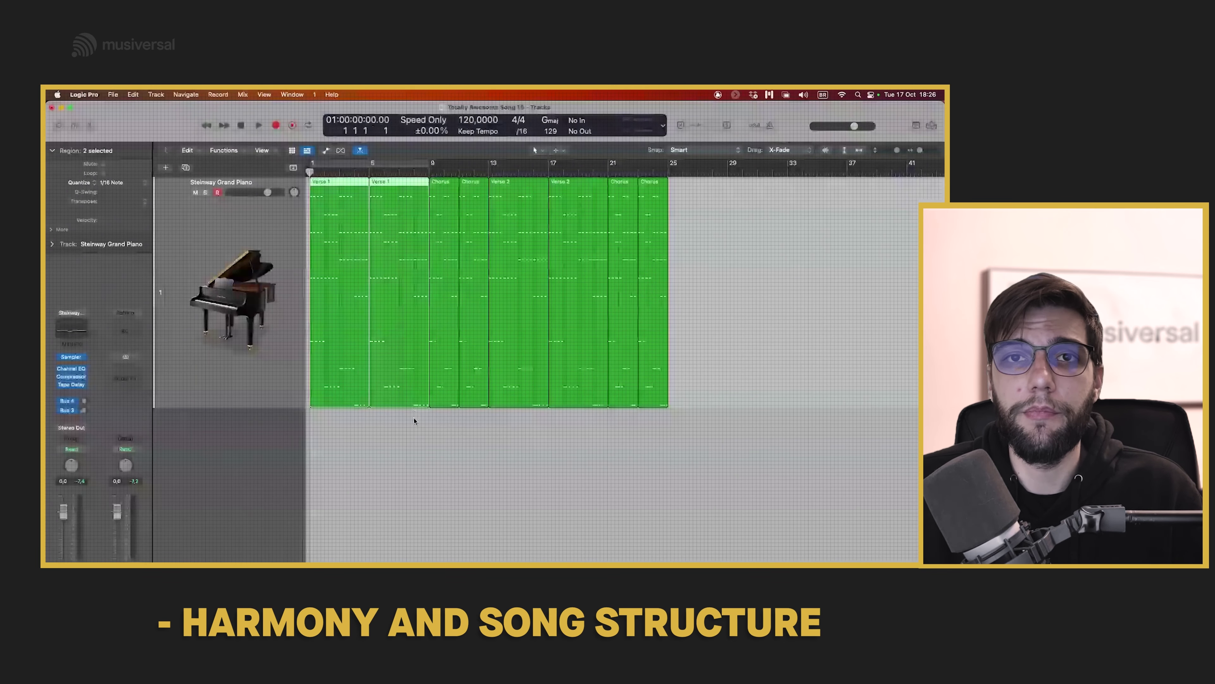
Open the first Verse 1 region in the Piano Roll and play it to hear the chords.
click(771, 310)
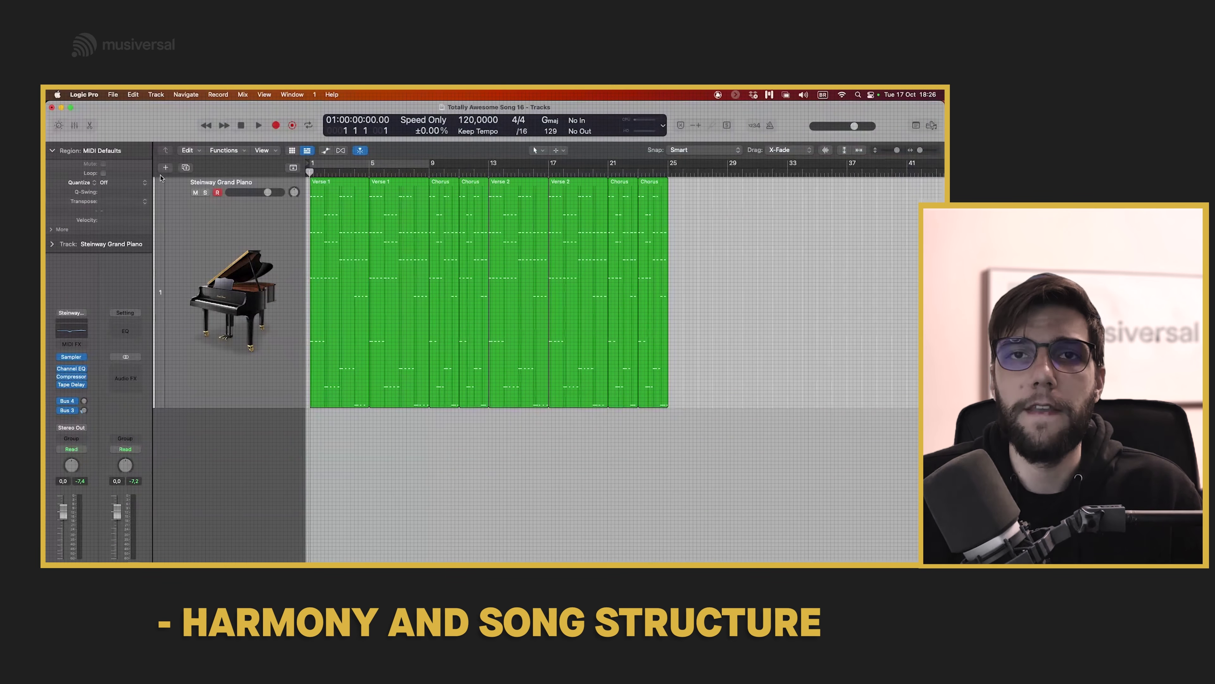
double_click(329, 197)
scroll(380, 339, up, 3)
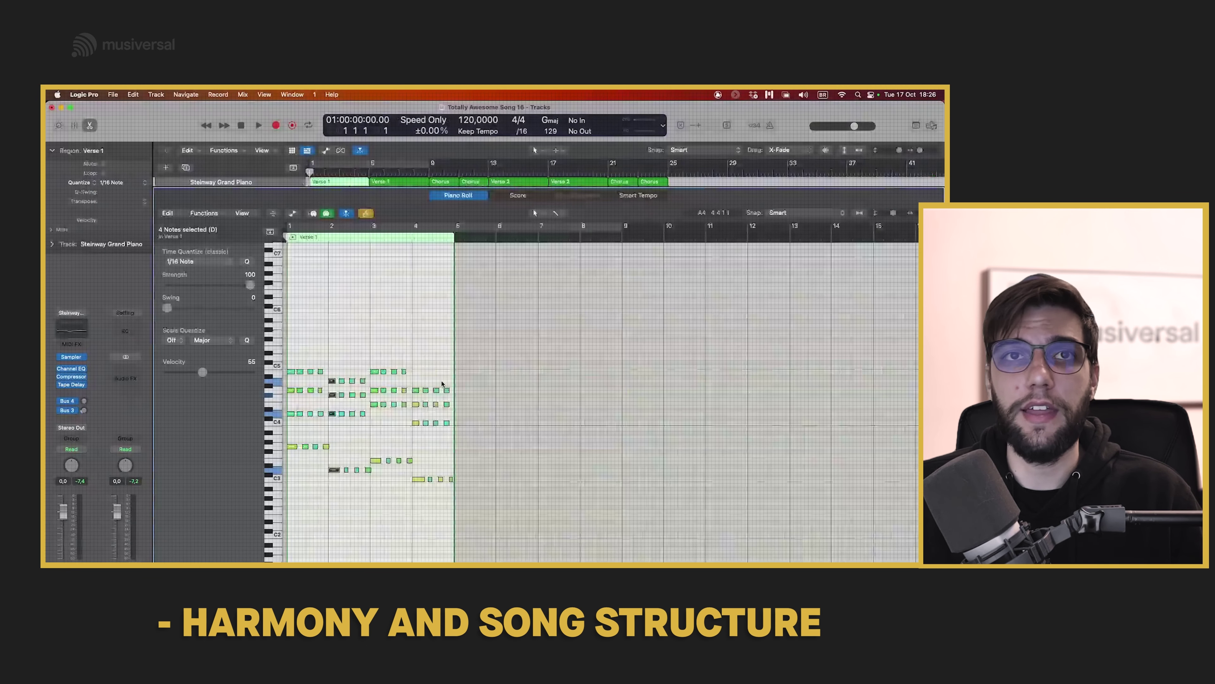
key(space)
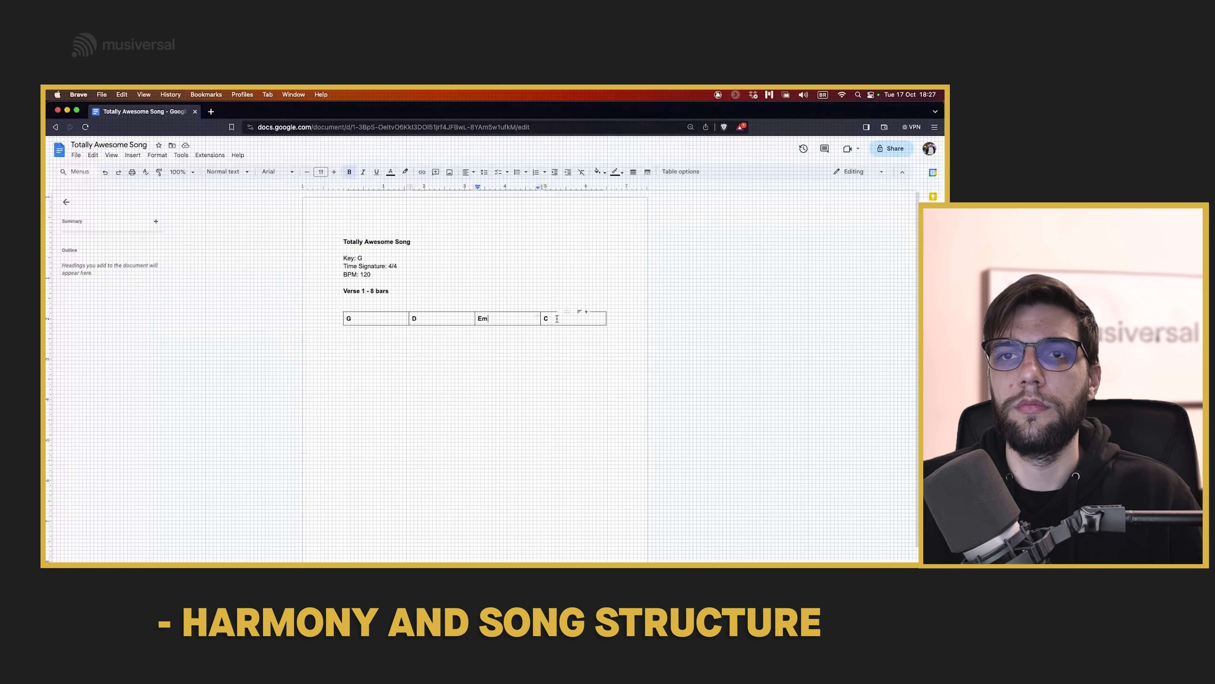
Enter G, D, Em and C into the four Verse 1 table cells.
click(557, 318)
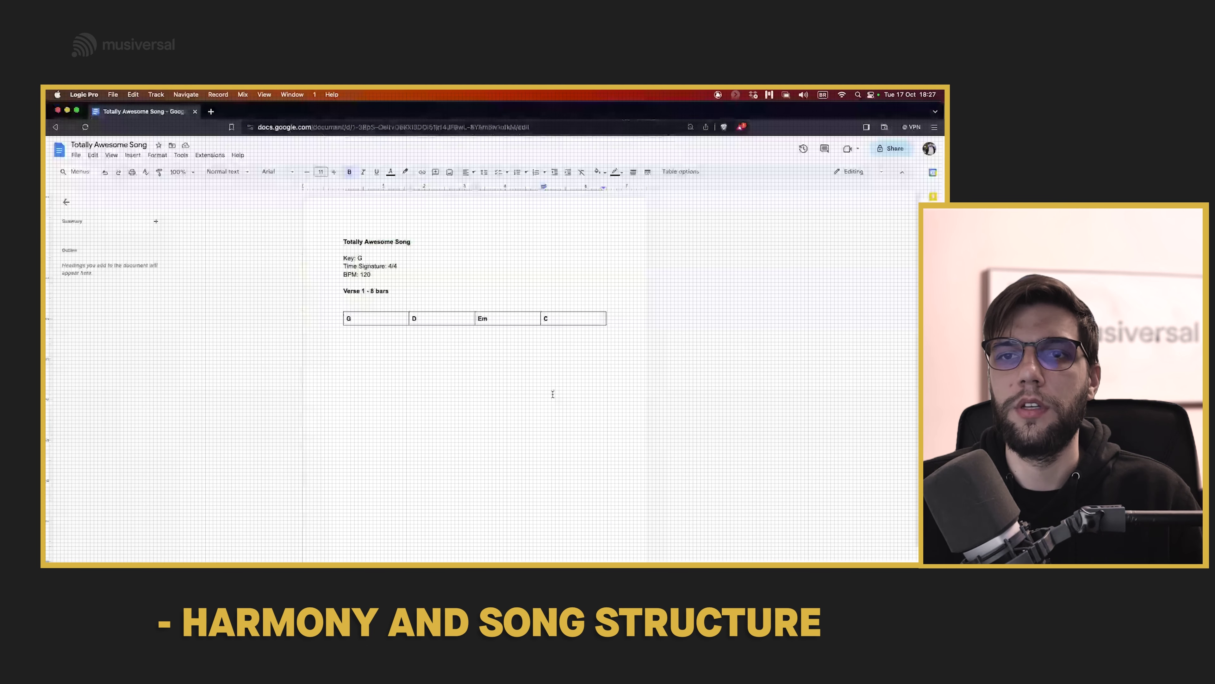
click(552, 394)
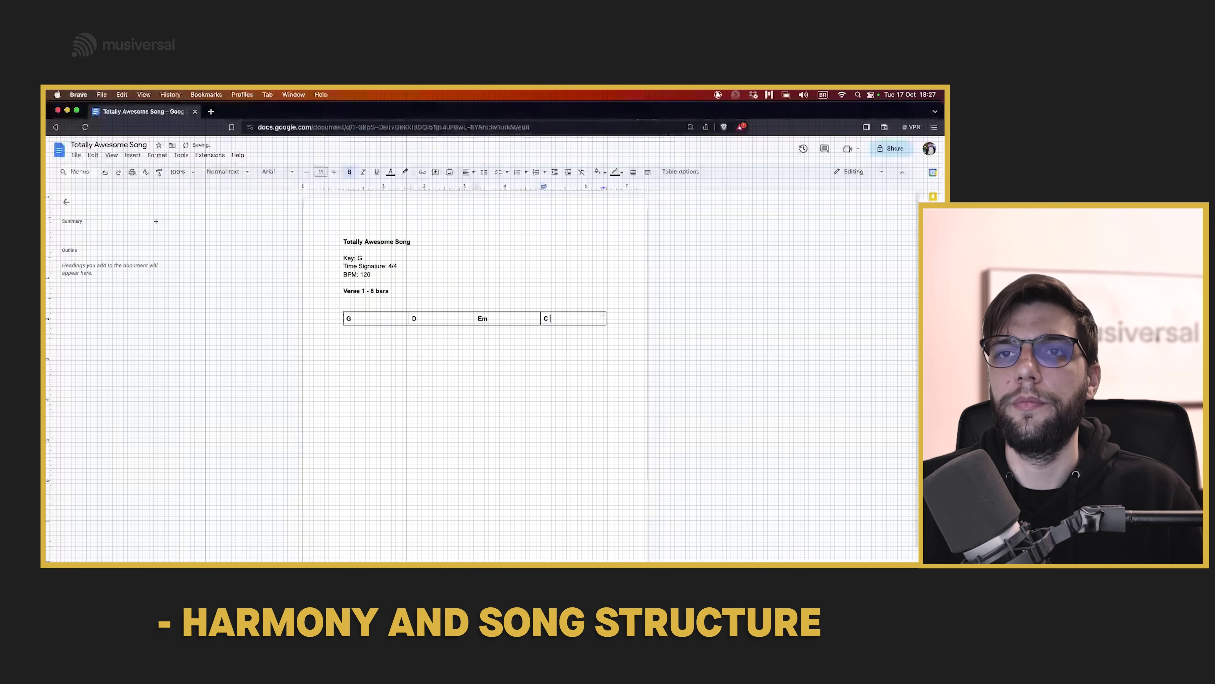
click(400, 396)
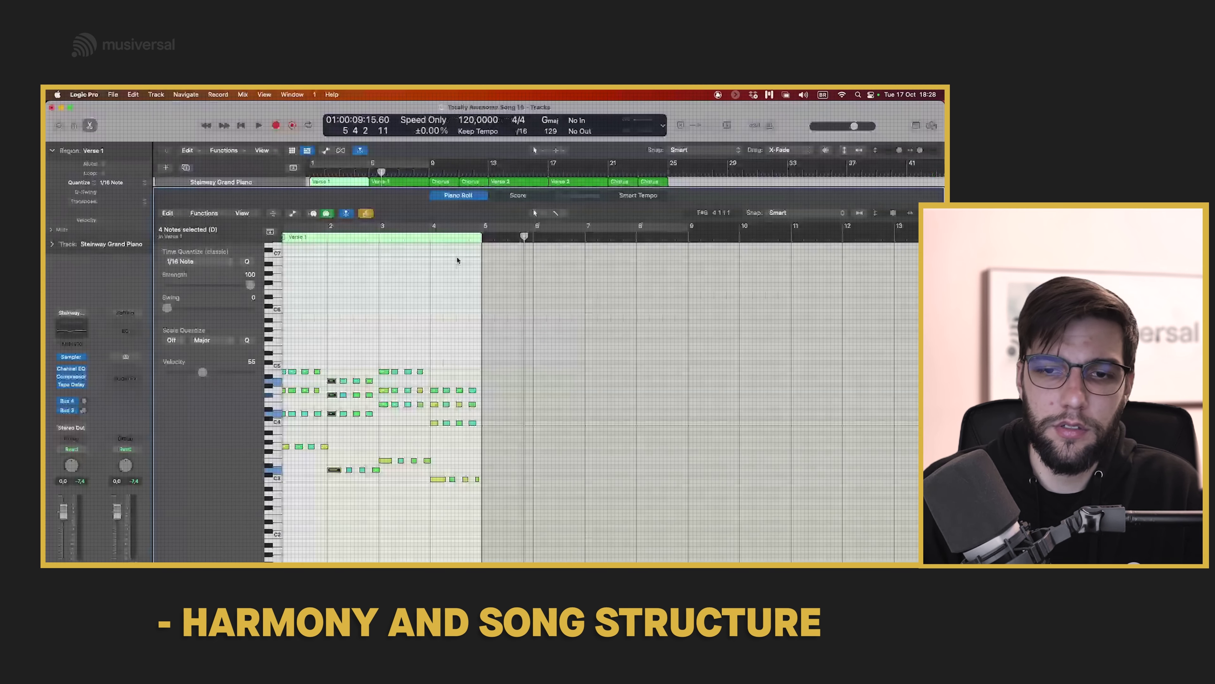
Close the Piano Roll and replay the Chorus from bars 9 and 10 to identify its chords.
key(e)
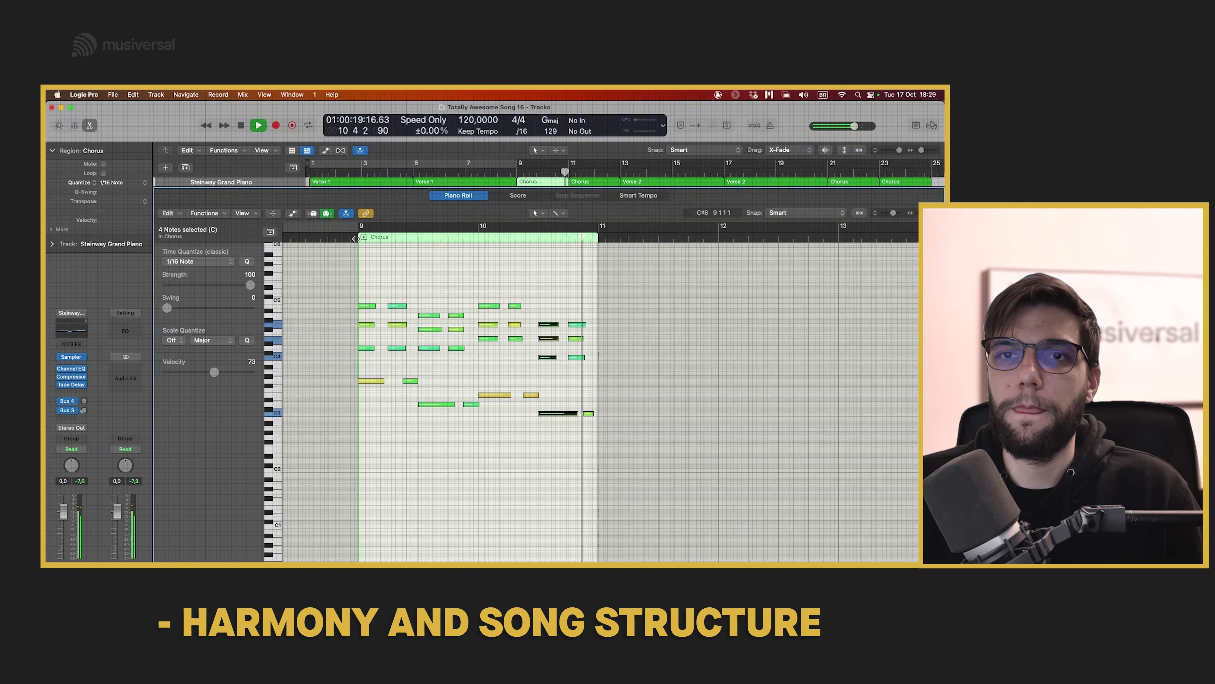
key(space)
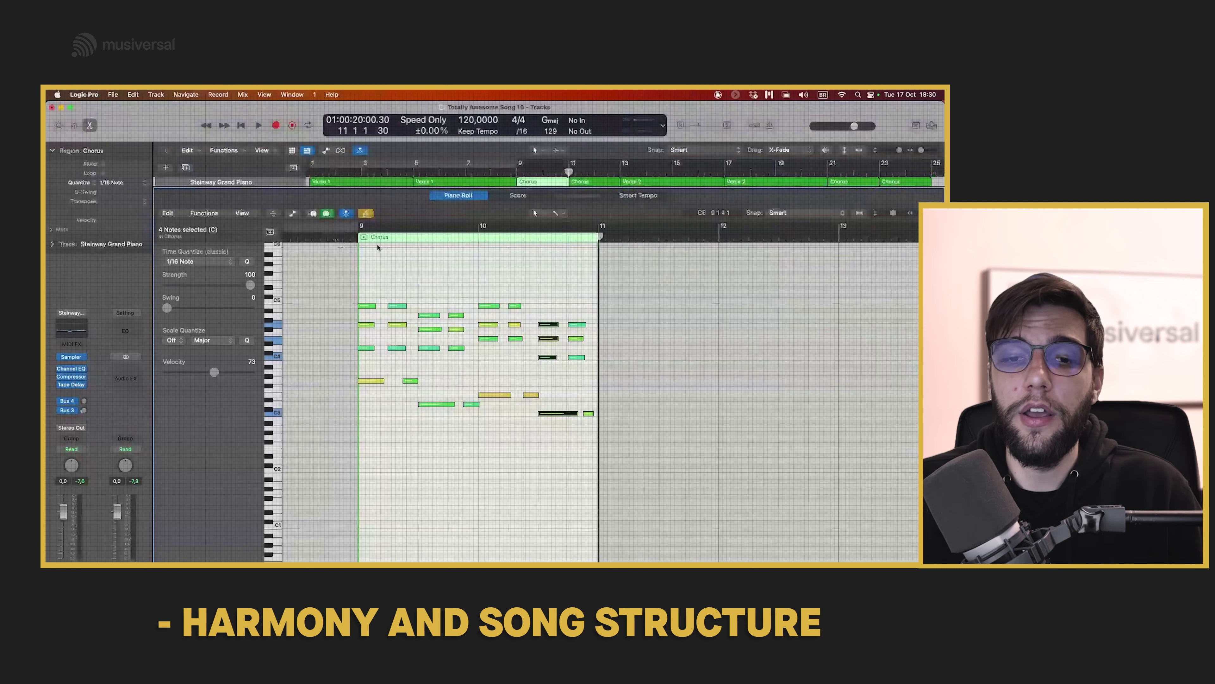
click(358, 239)
key(space)
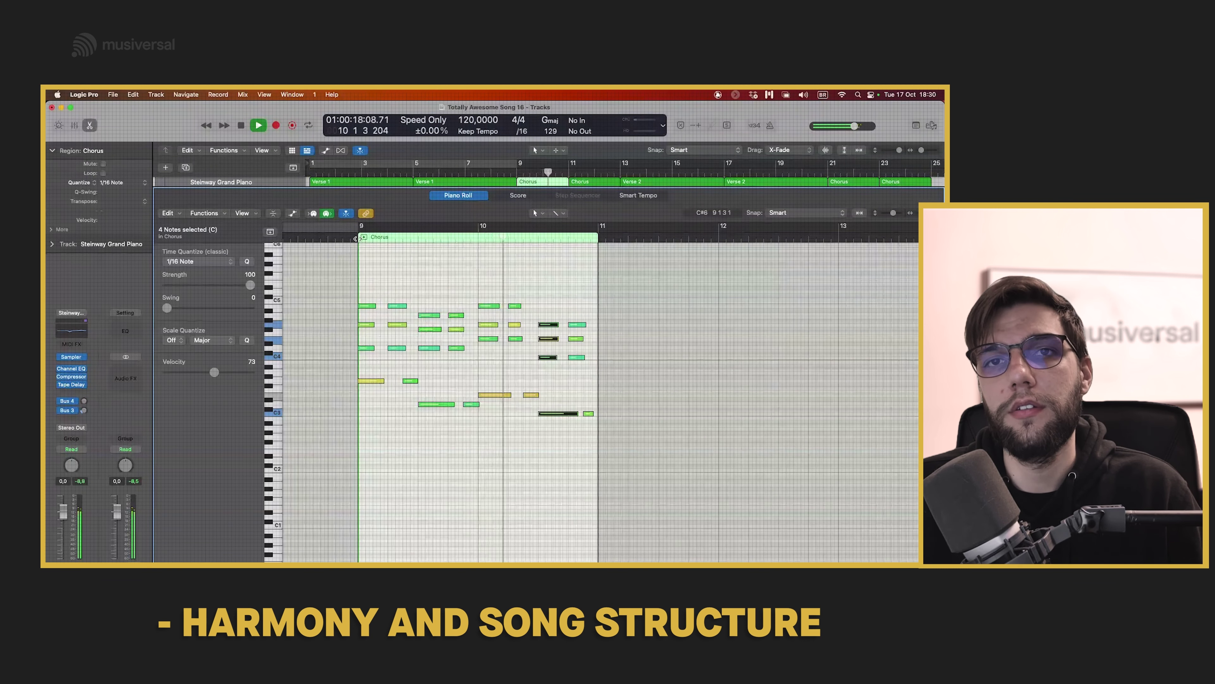
key(space)
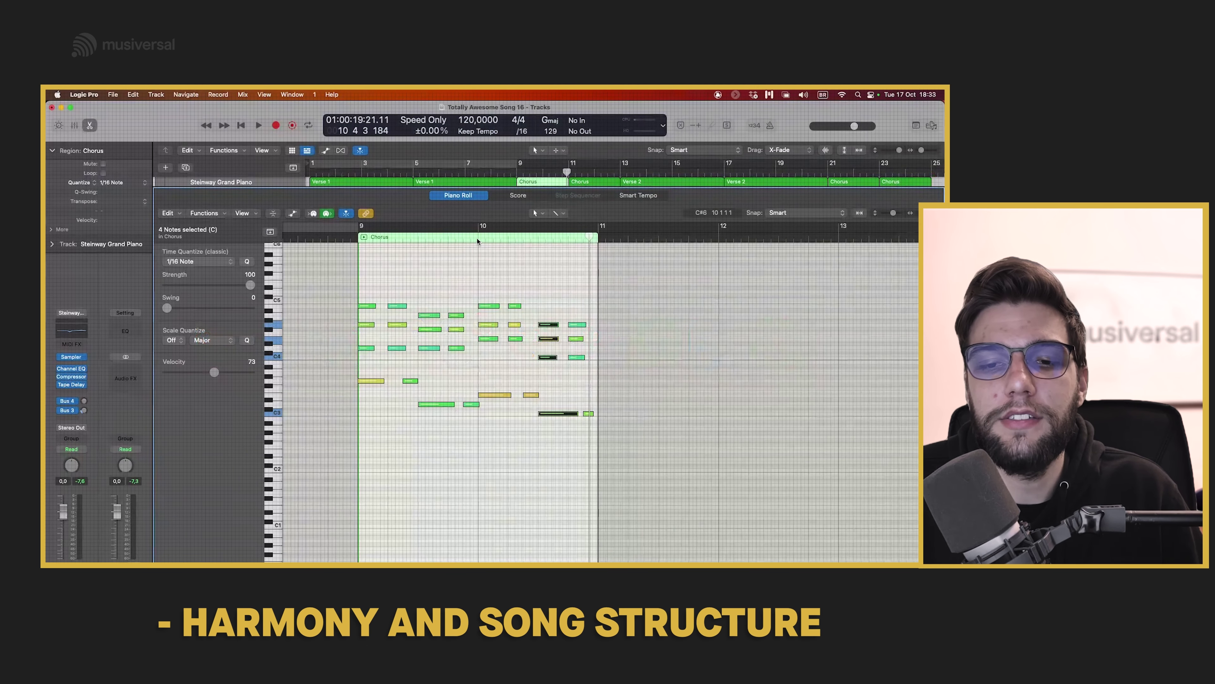
click(477, 239)
key(space)
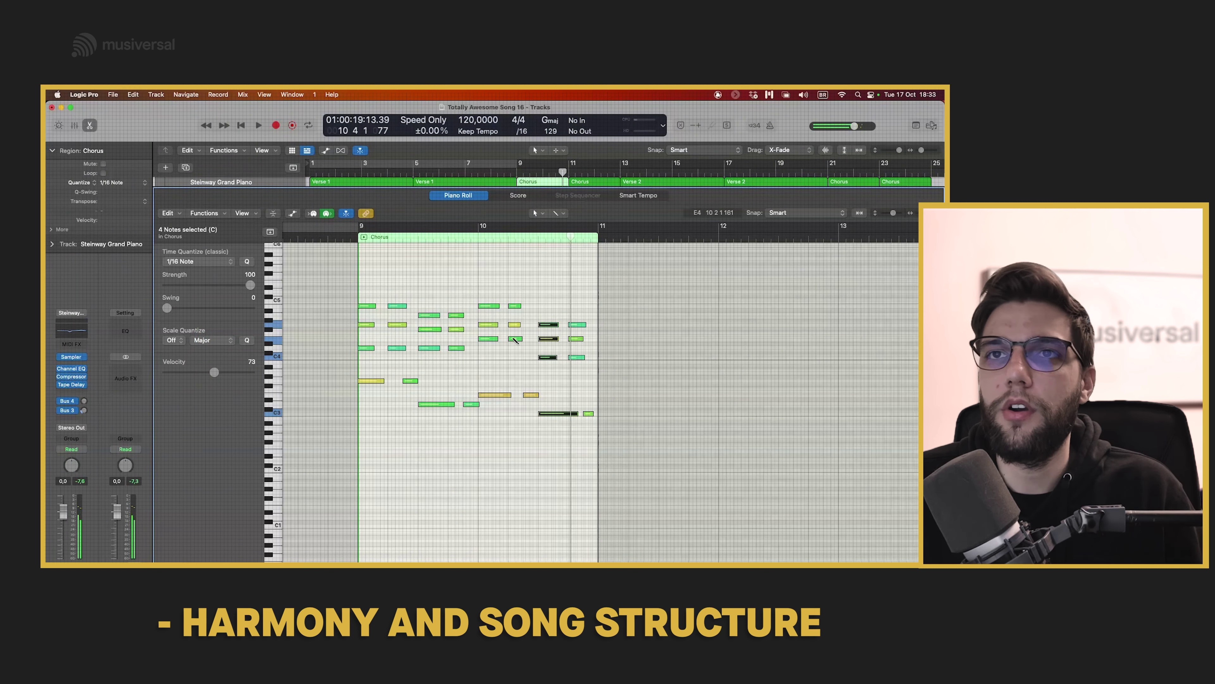
key(space)
key(space)
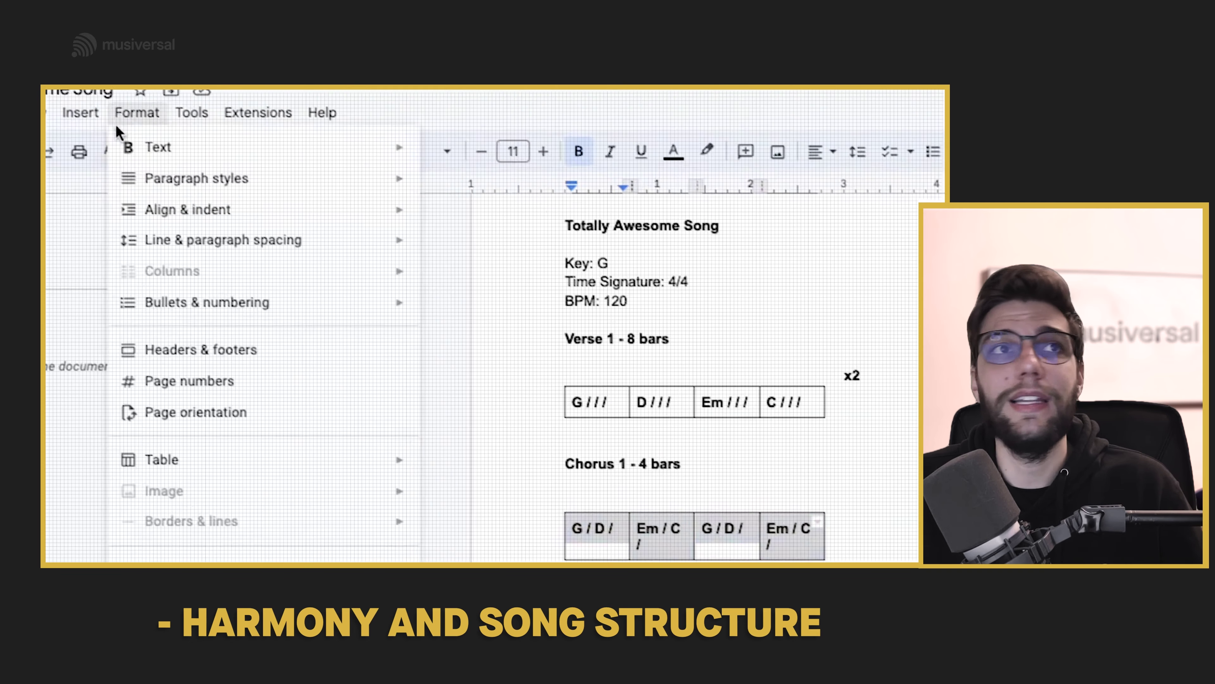
Set the chorus table's column width to 0.8 in and delete the blank line above it.
mouse_move(207, 461)
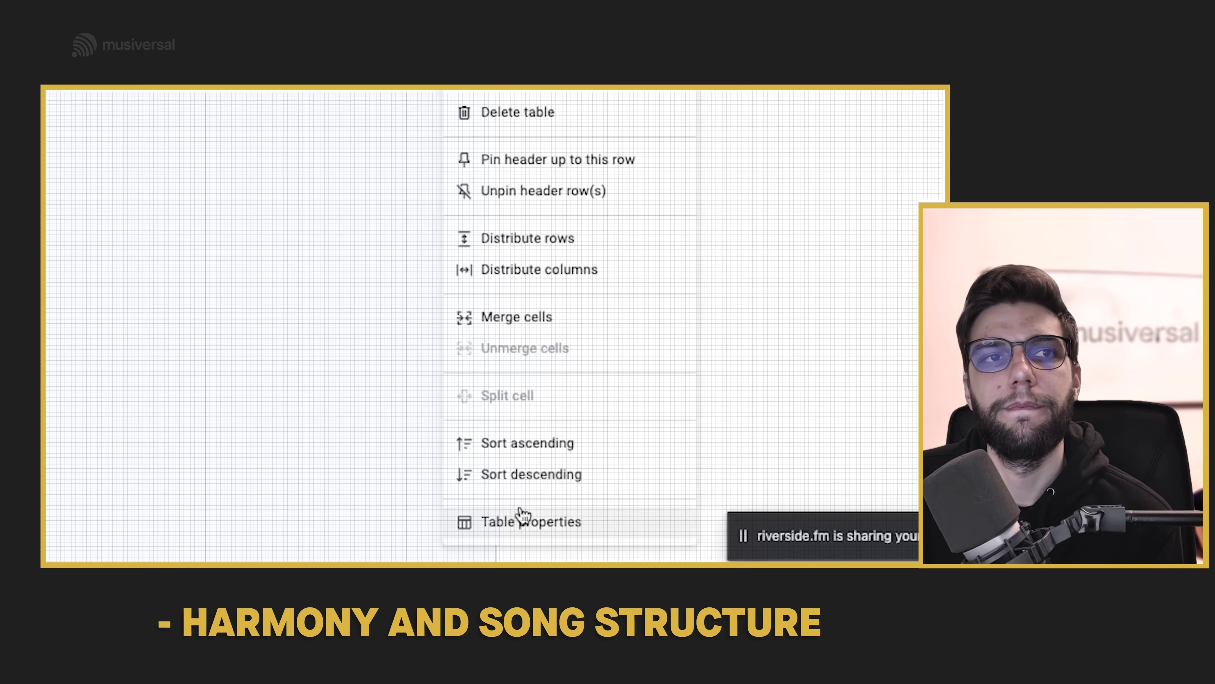
click(521, 517)
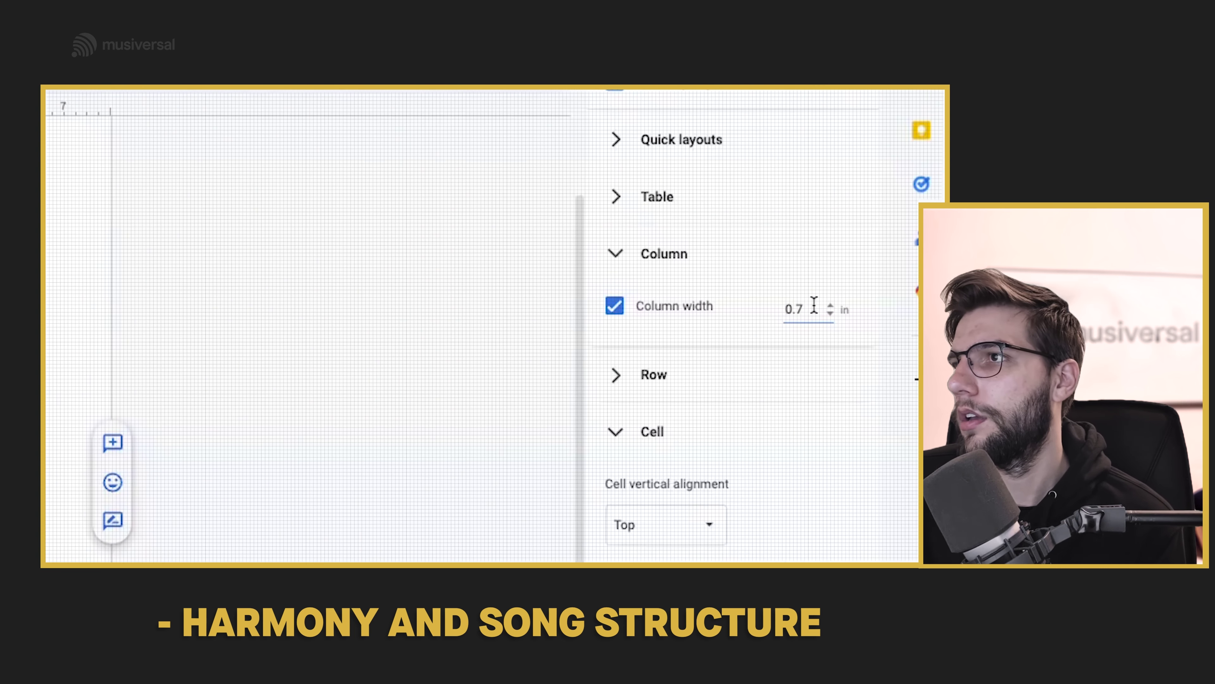
text(0.8)
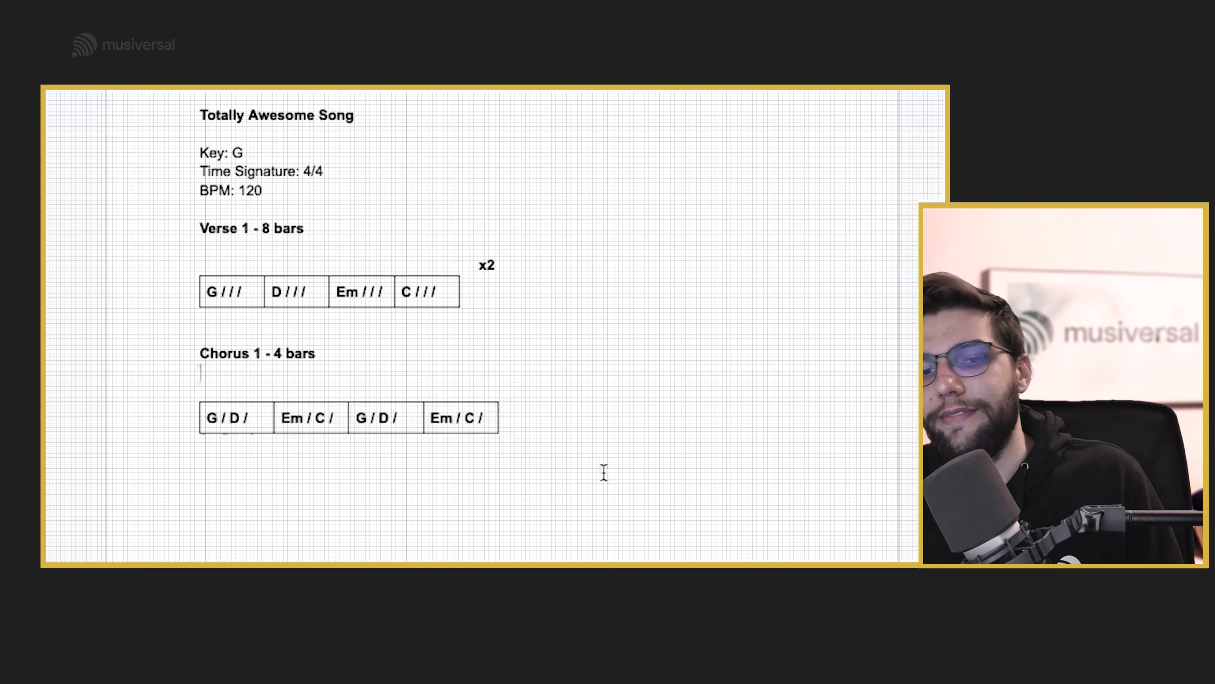
key(BackSpace)
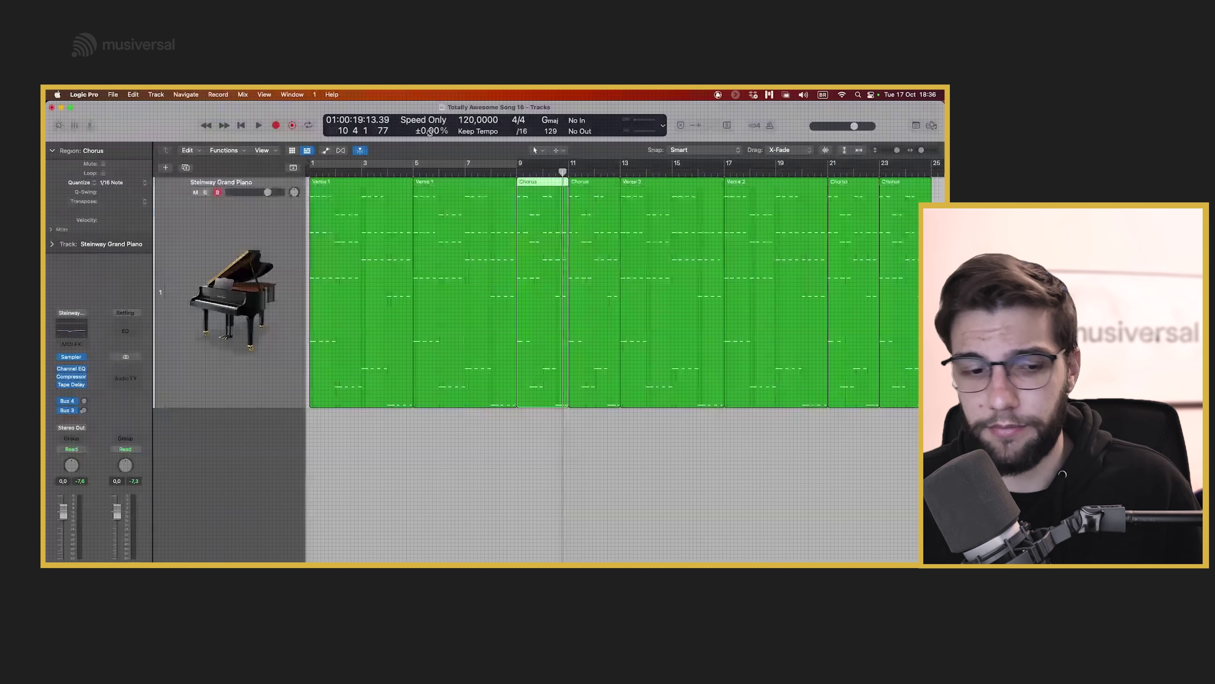
Zoom out to the full arrangement, select the Verse 2 and Chorus regions, and place the playhead at bar 25.
key(super+Left)
click(572, 218)
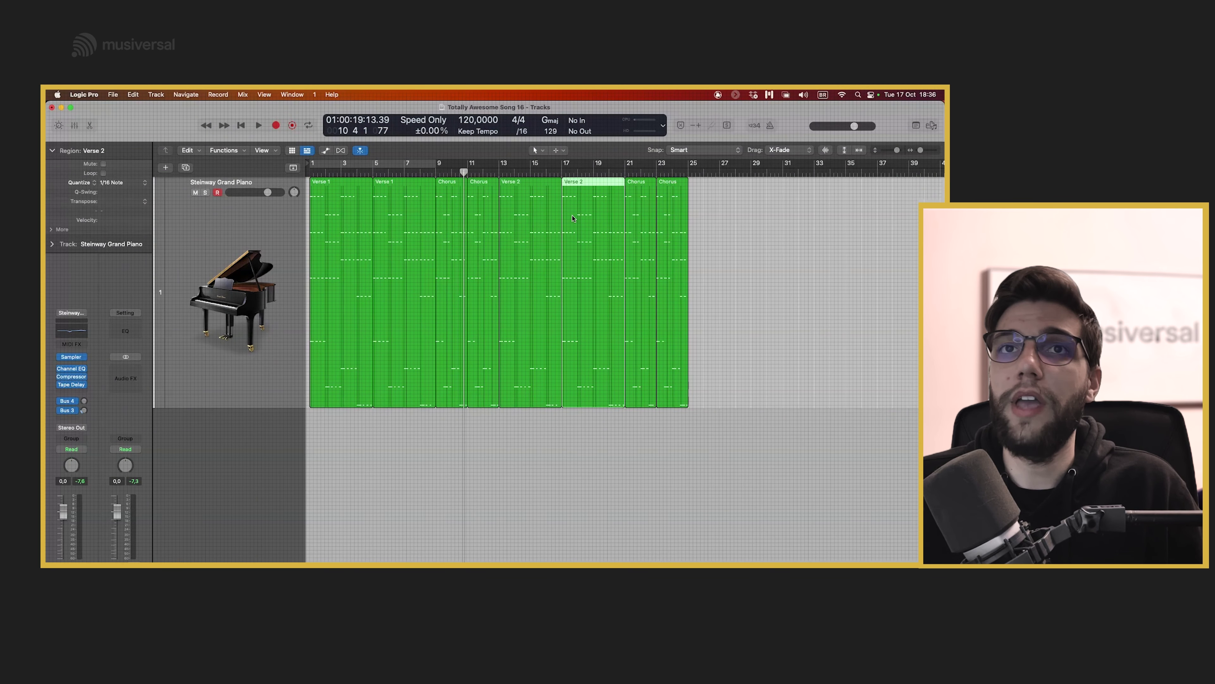
click(649, 219)
click(667, 217)
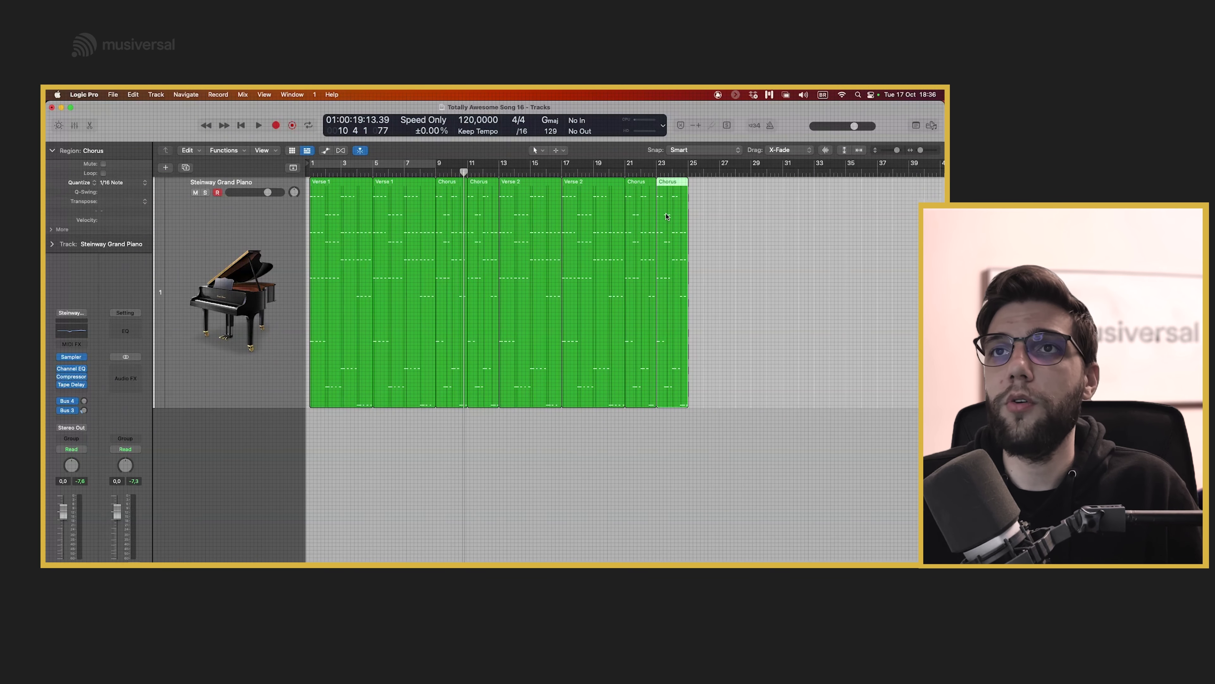
click(691, 171)
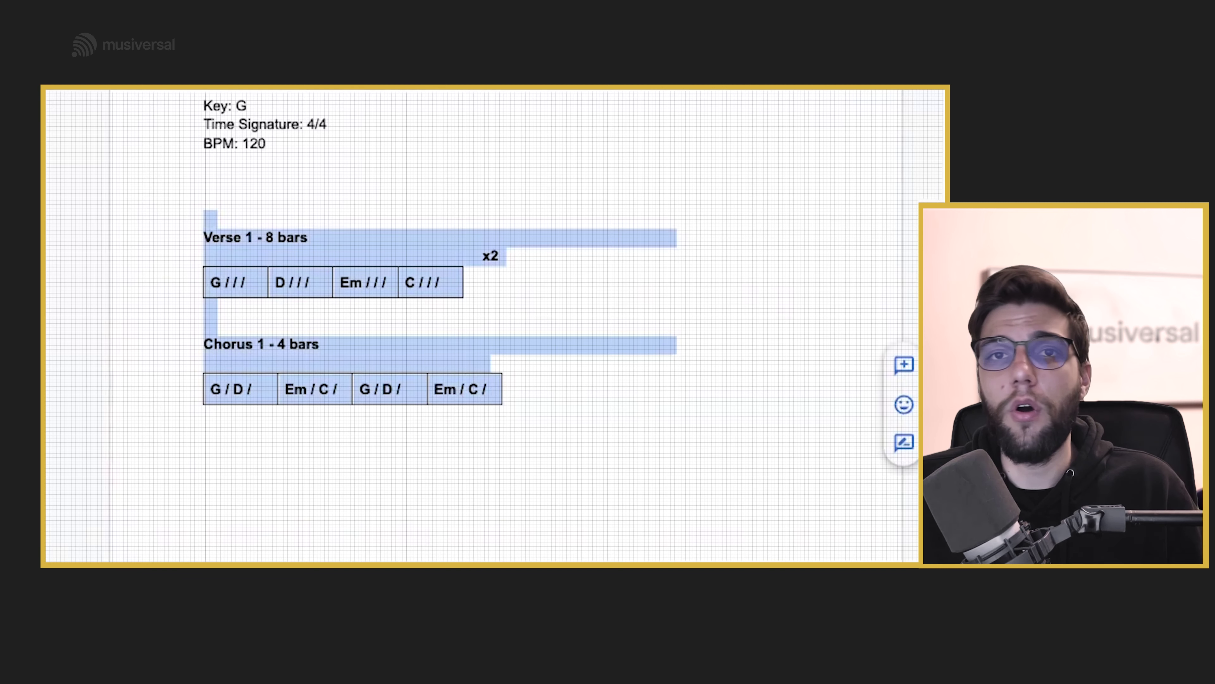
Paste the verse and chorus block below the chorus table and renumber the copied headings to 2.
click(314, 461)
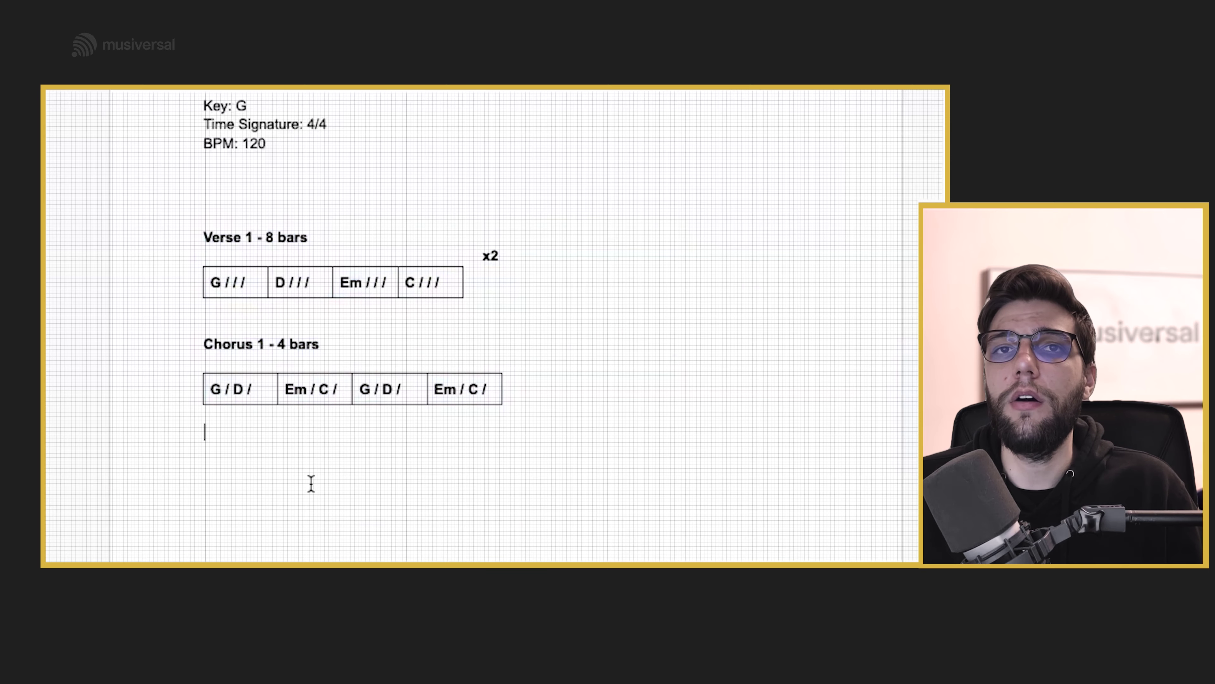
scroll(311, 483, down, 2)
key(ctrl+v)
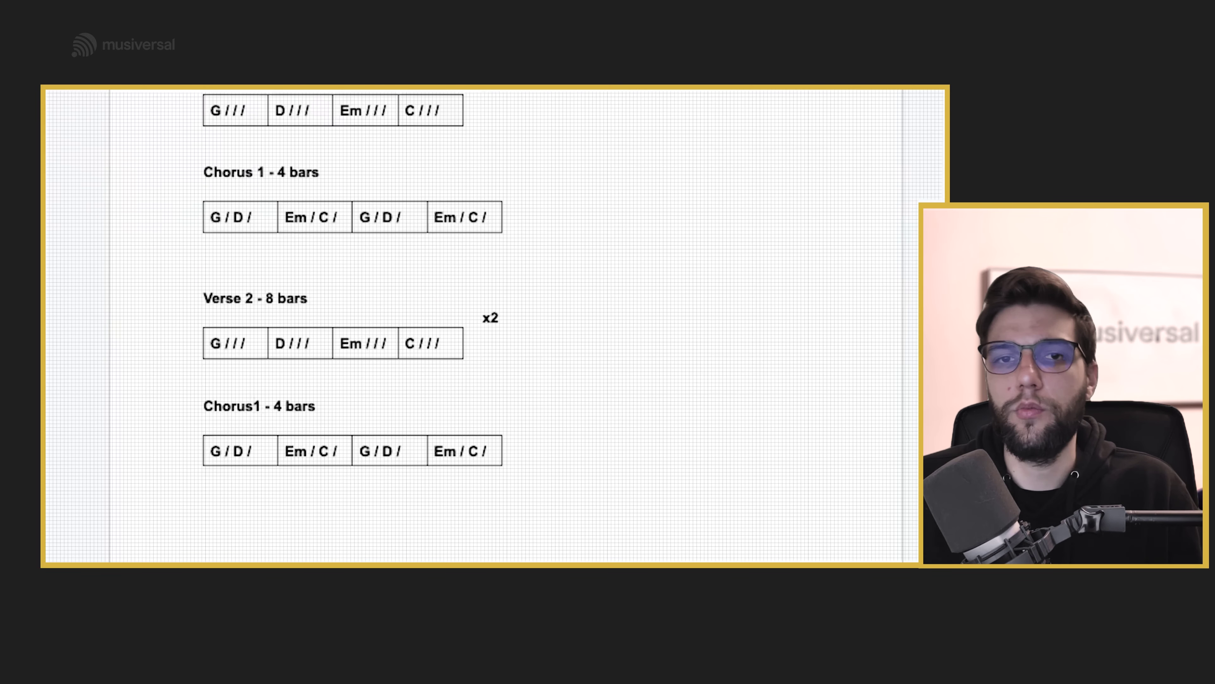
scroll(479, 335, down, 1)
key(Right)
key(BackSpace)
text(2)
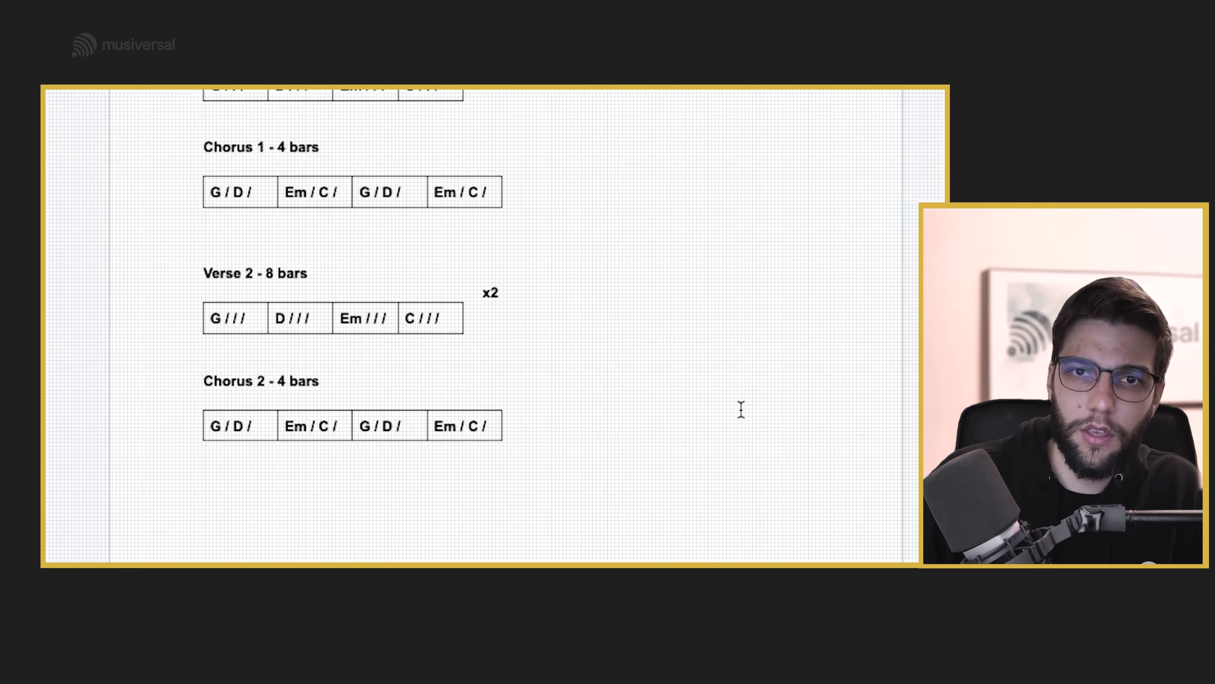